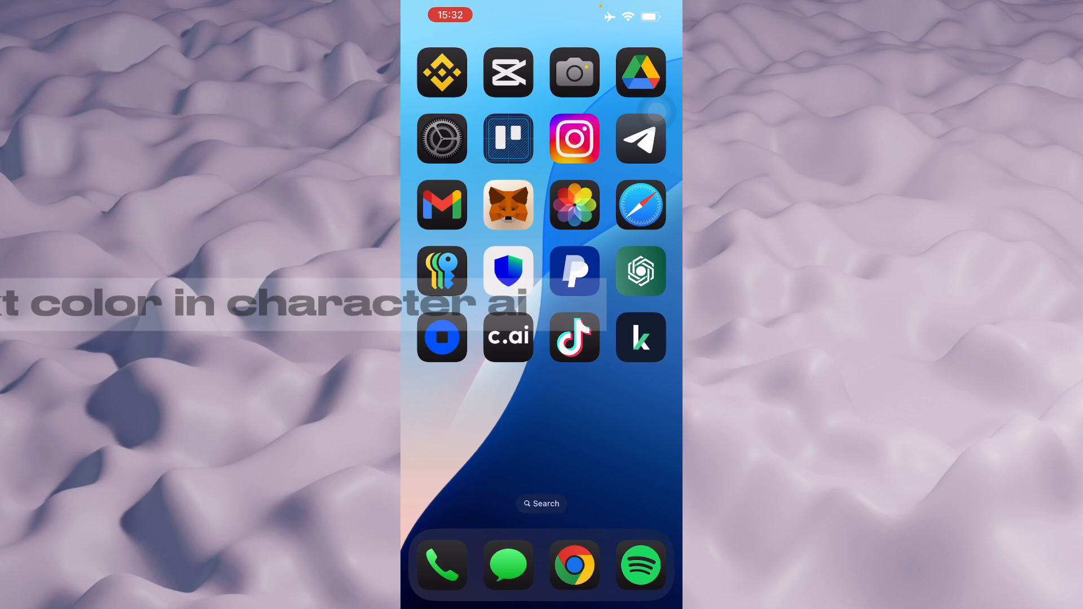
Launch Character.AI from the Home Screen.
click(508, 338)
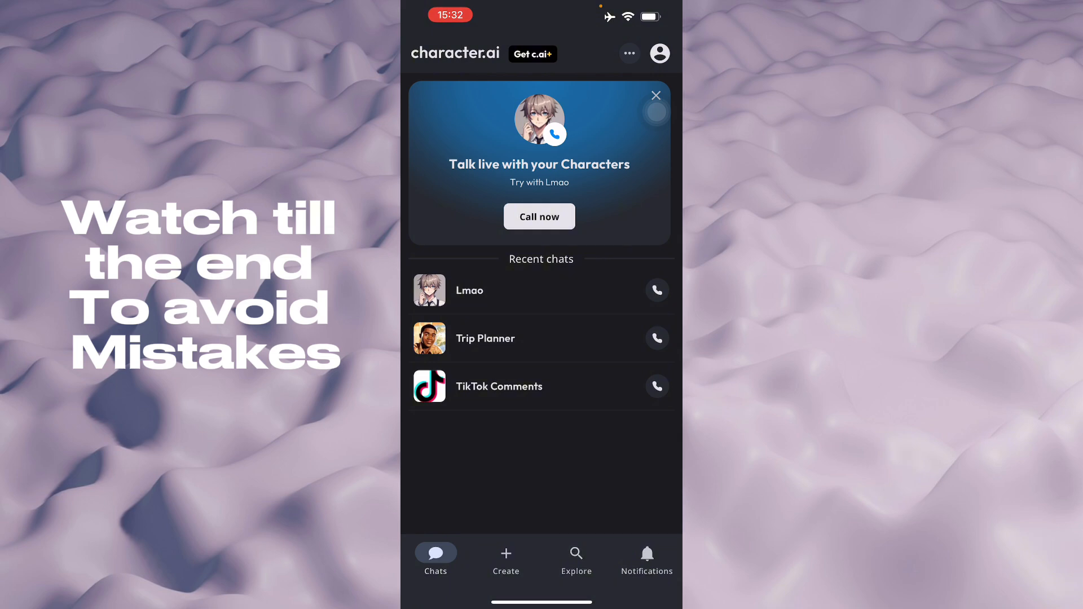
Enter the TikTok Comments chat, clear a stray letter and dismiss the voice notice.
click(499, 386)
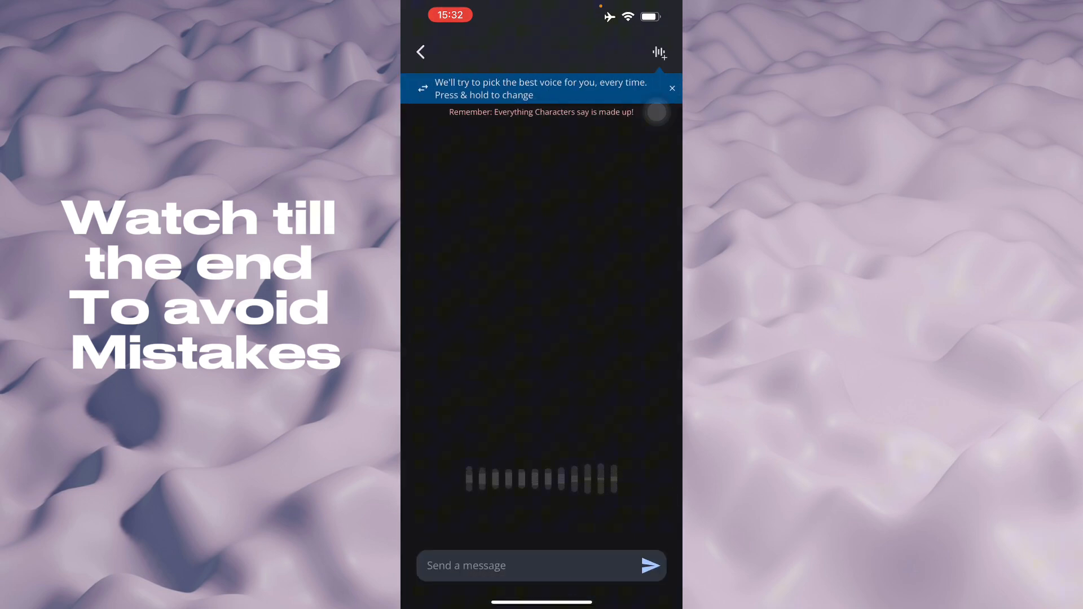
click(525, 565)
text(H)
key(BackSpace)
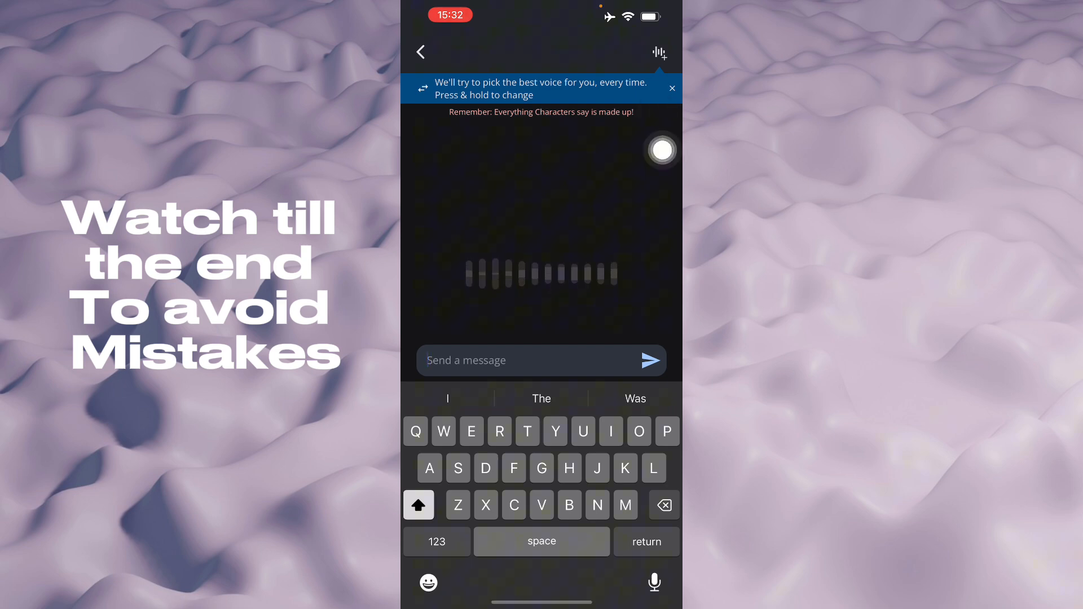
click(672, 88)
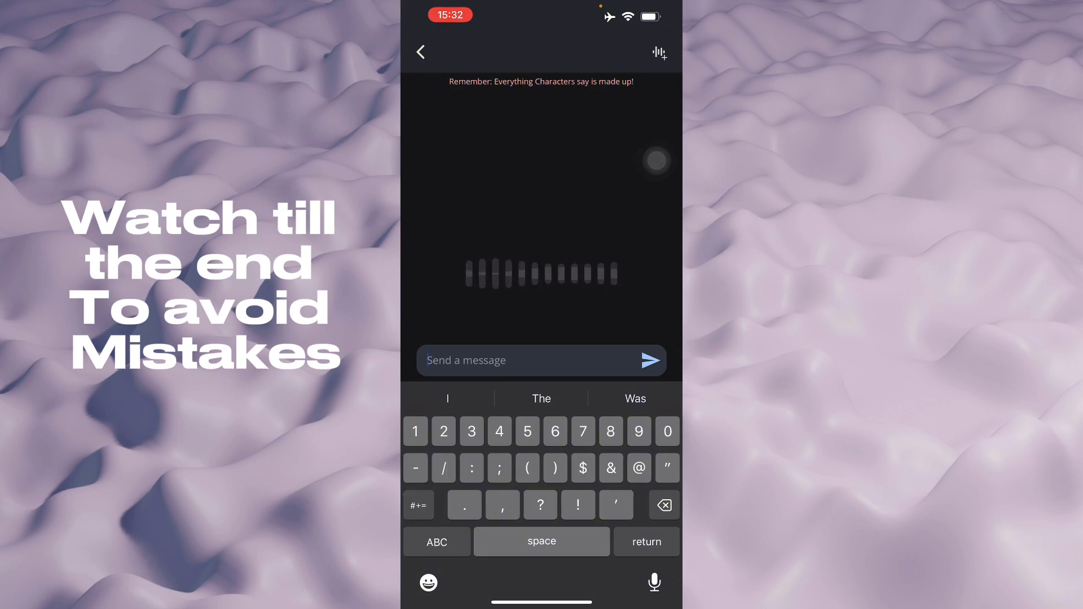
text(')
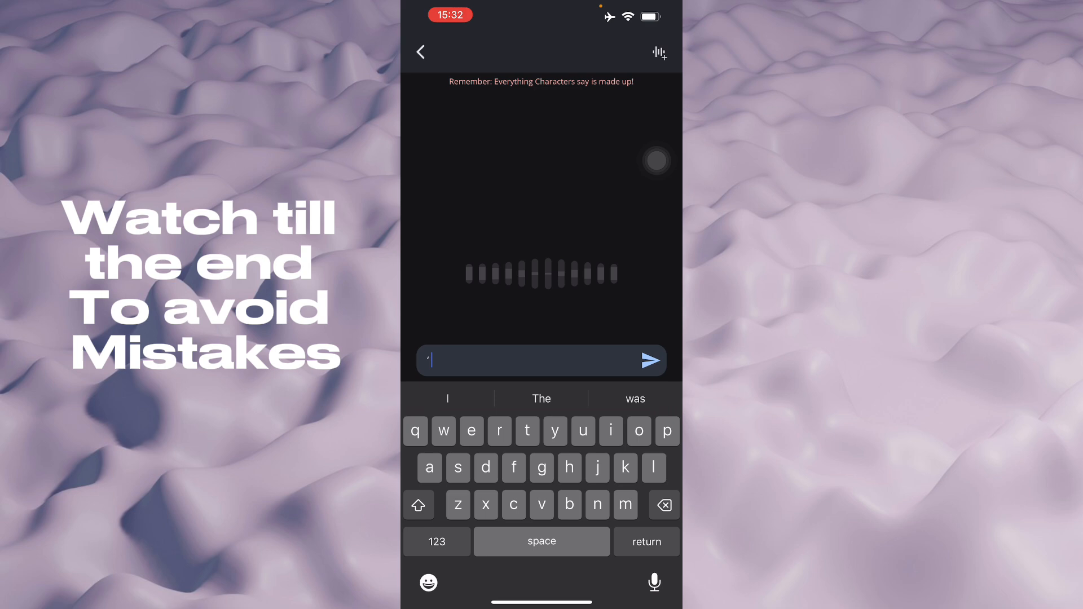
text(hello)
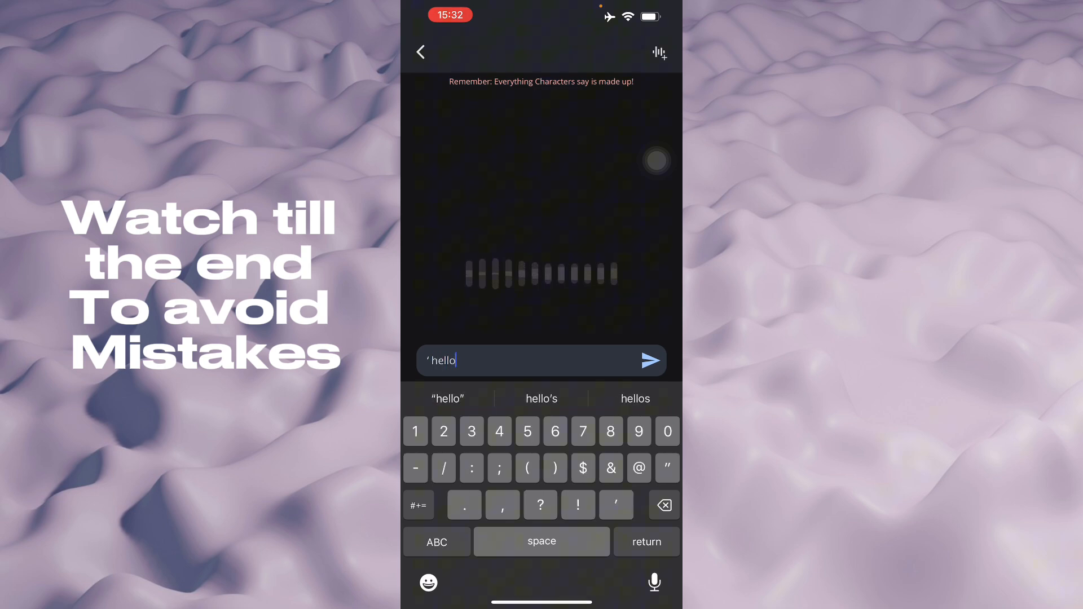
text(')
Send an apostrophe-wrapped hello, then return to the main screen.
key(Return)
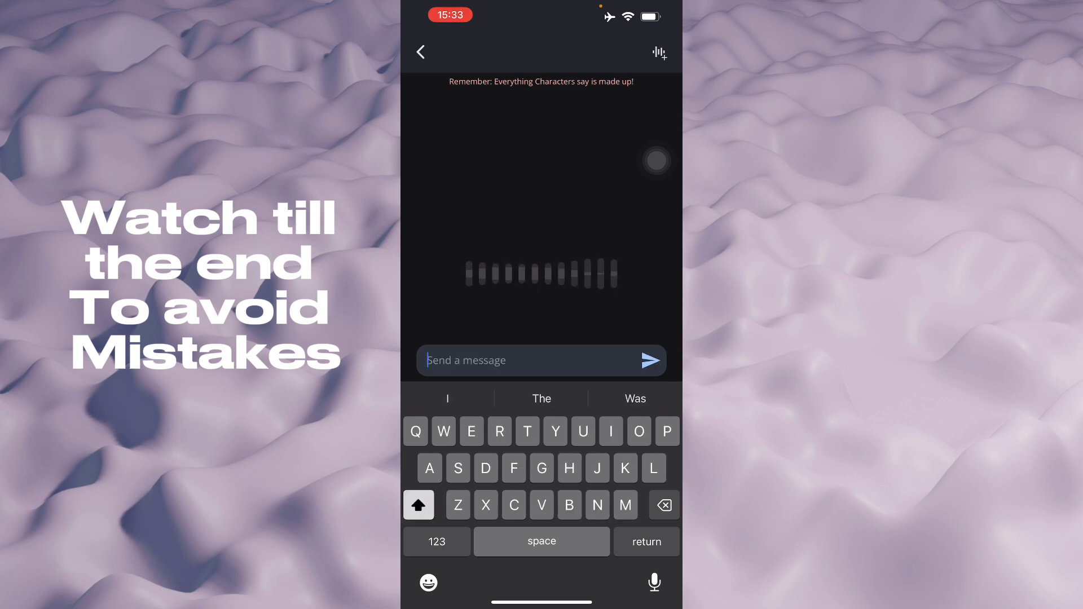
click(420, 51)
Start a Mr Beast chat from Explore and send 'Hello' then apostrophe-wrapped 'hi there'.
click(576, 559)
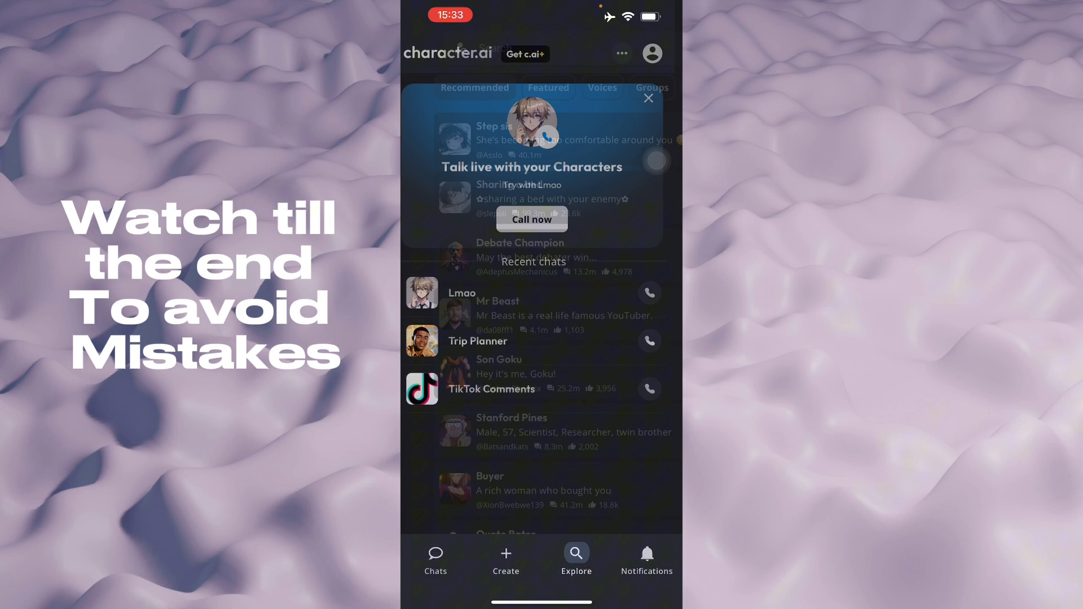
click(542, 315)
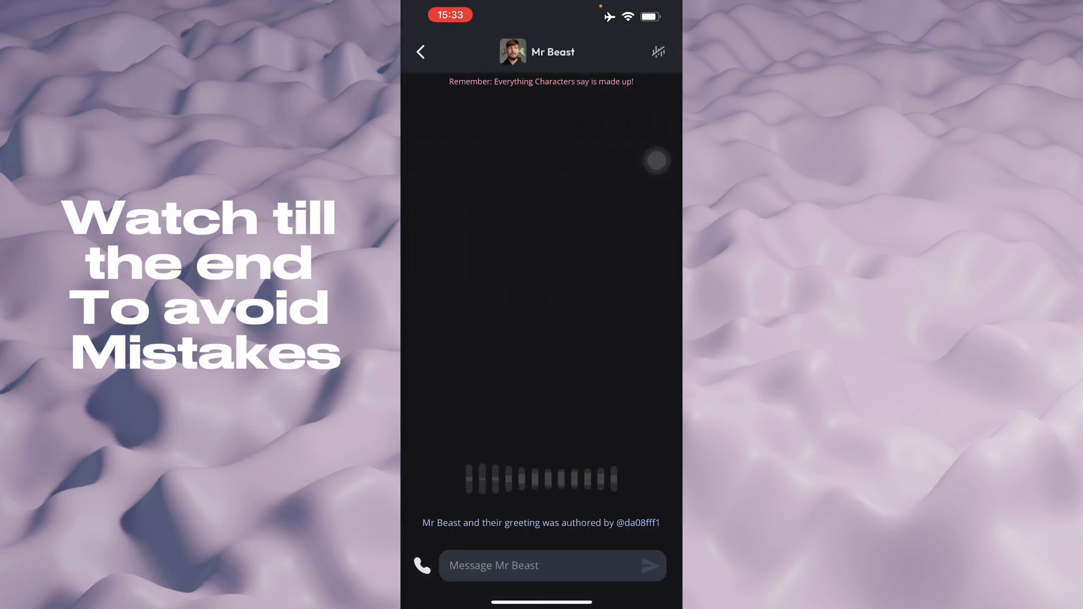
click(542, 565)
text(Hell)
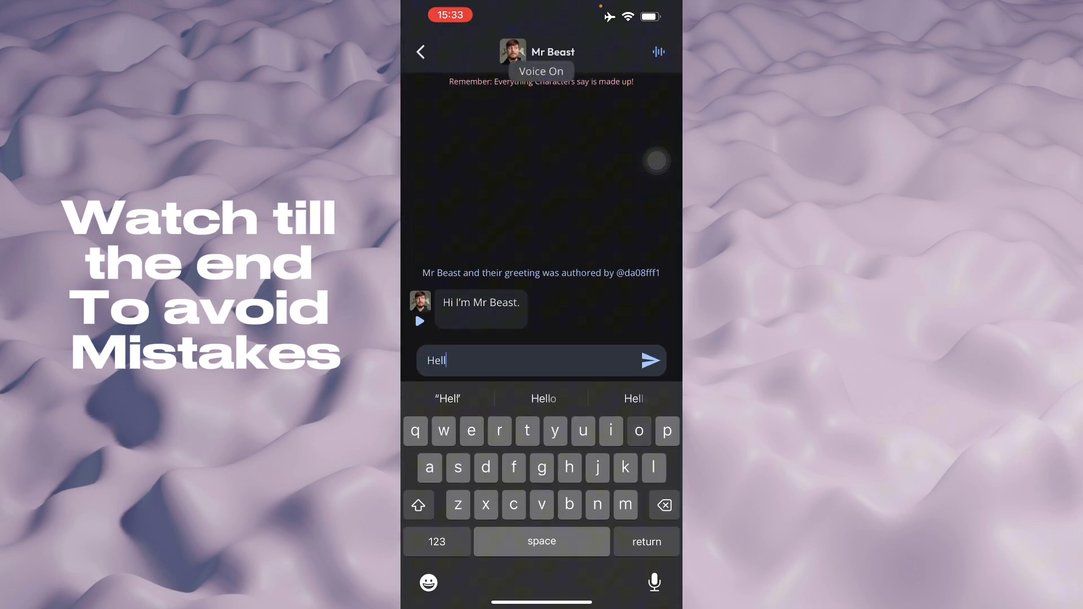
text(o)
key(Return)
text('hi)
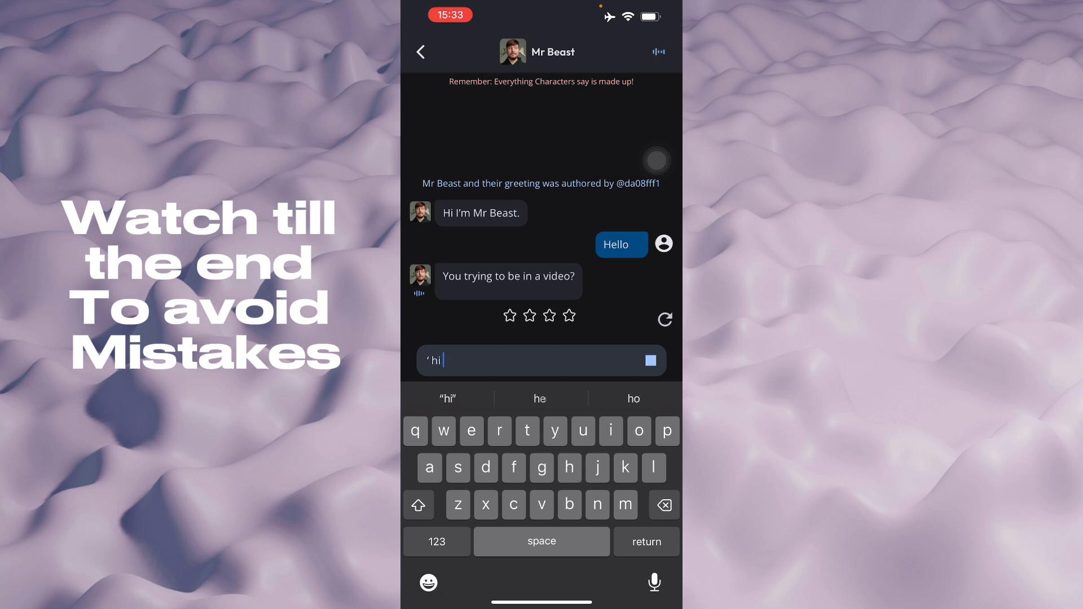
text( there)
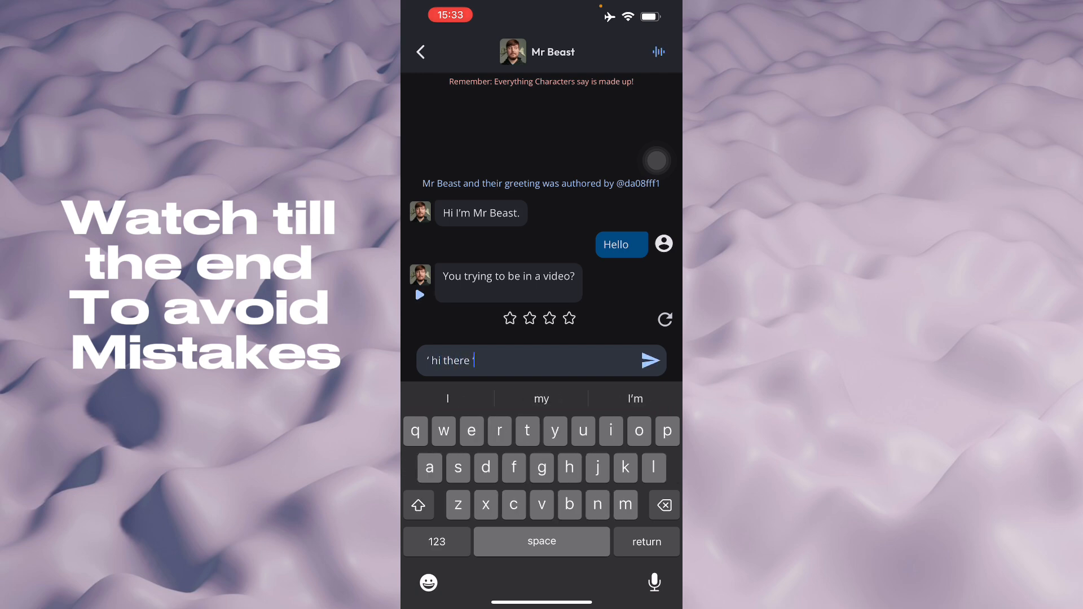
text( ')
key(Return)
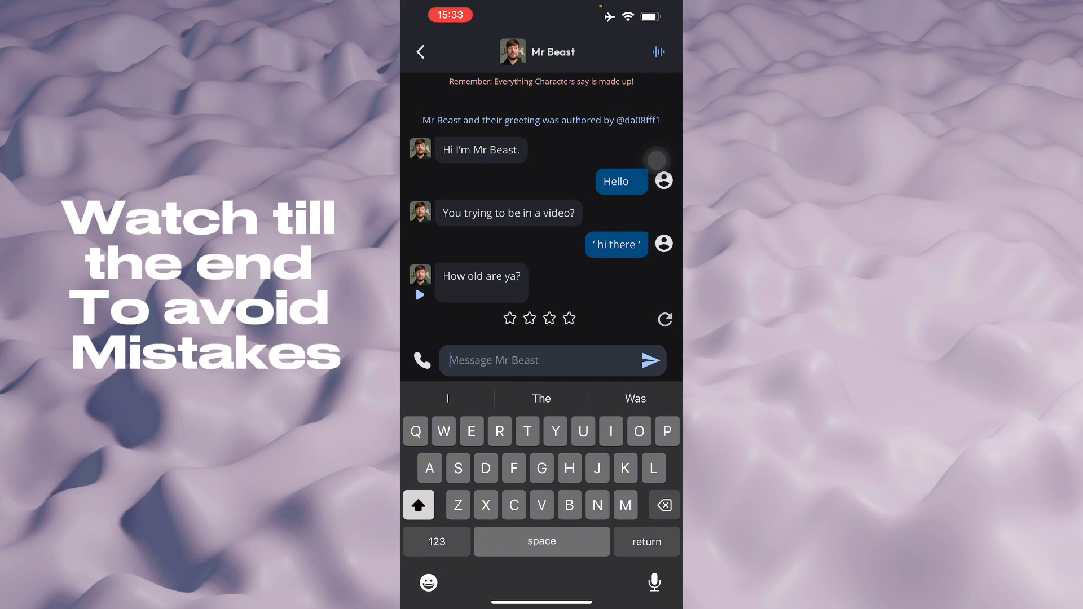
Send Mr Beast a third message, 'hello' wrapped in apostrophe marks.
click(541, 211)
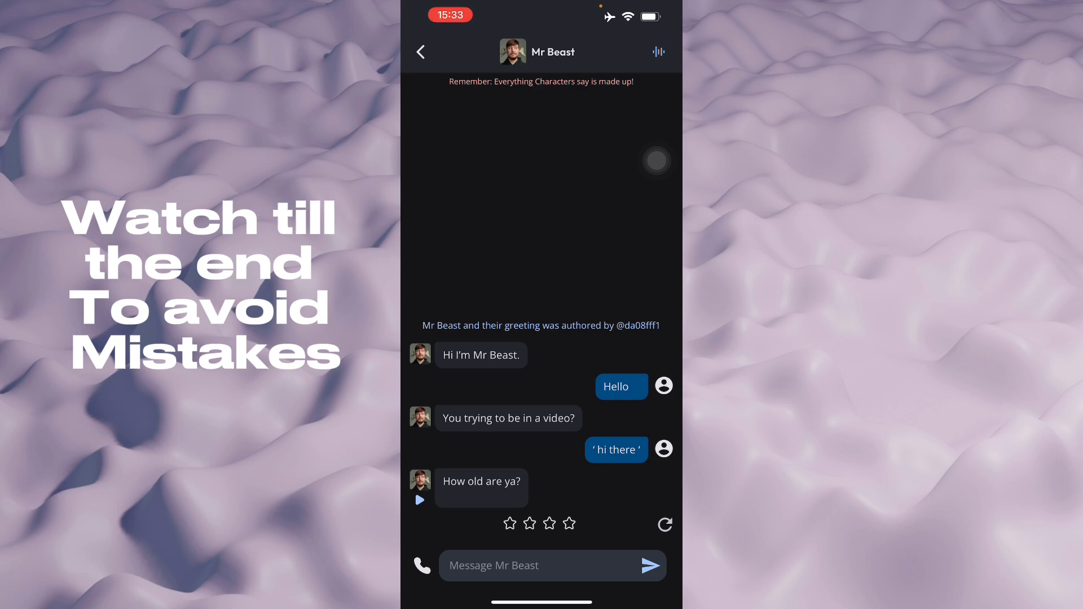
click(533, 565)
click(436, 541)
text(')
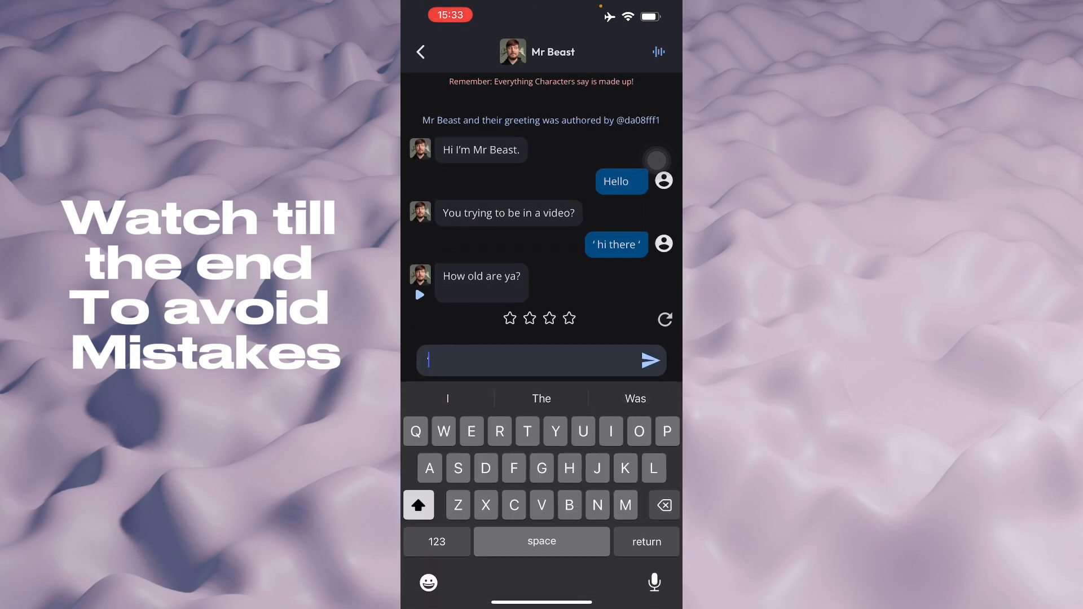
text( hello)
click(436, 541)
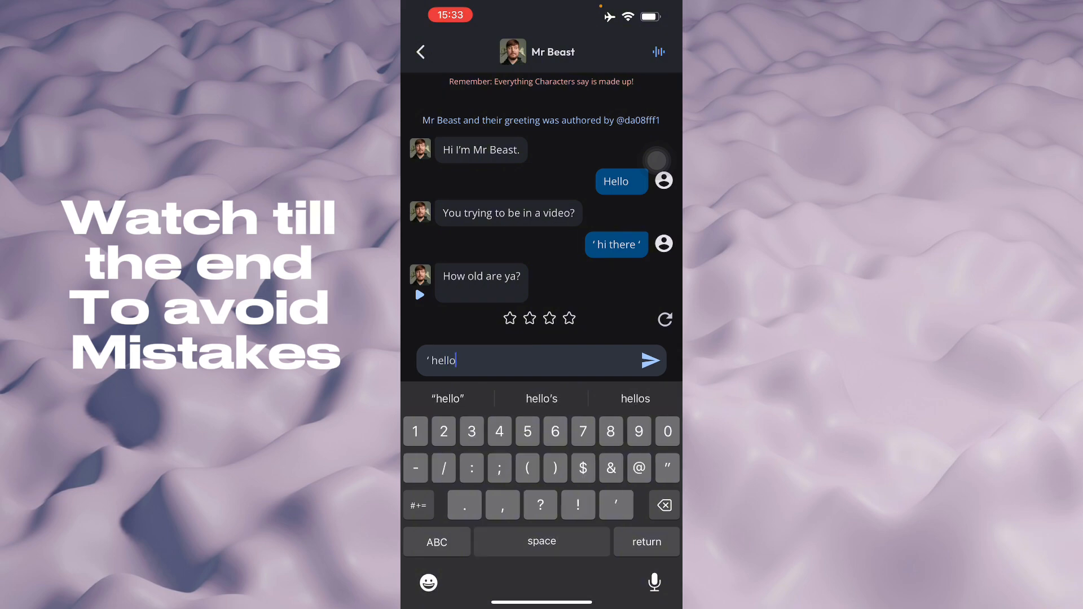
text(')
click(651, 361)
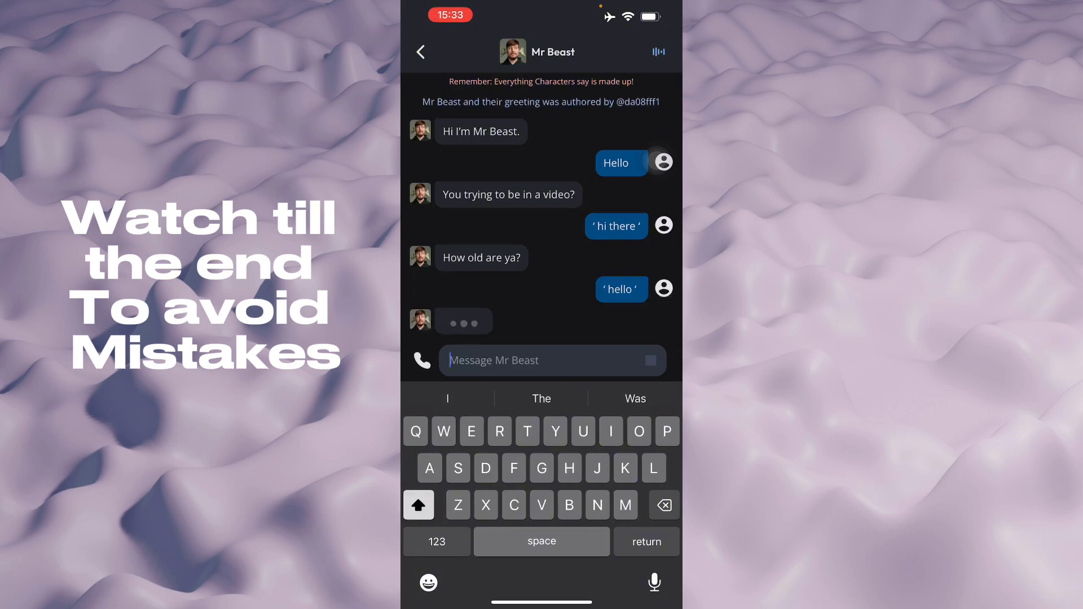